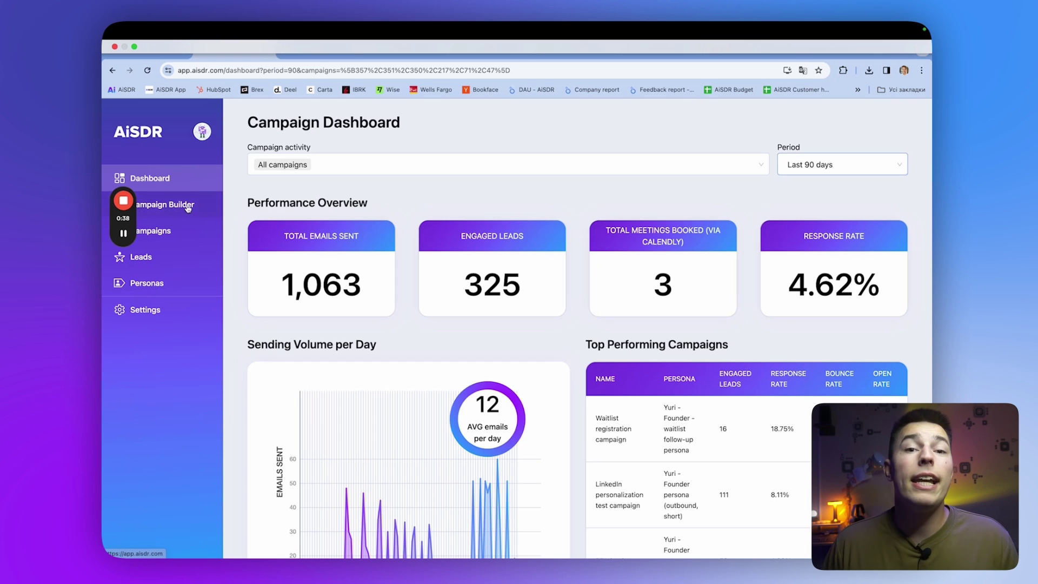
# Step: In the Campaign Builder, search for new leads in Software - General, United States, company size 51-100, with job title CEO
pyautogui.click(187, 208)
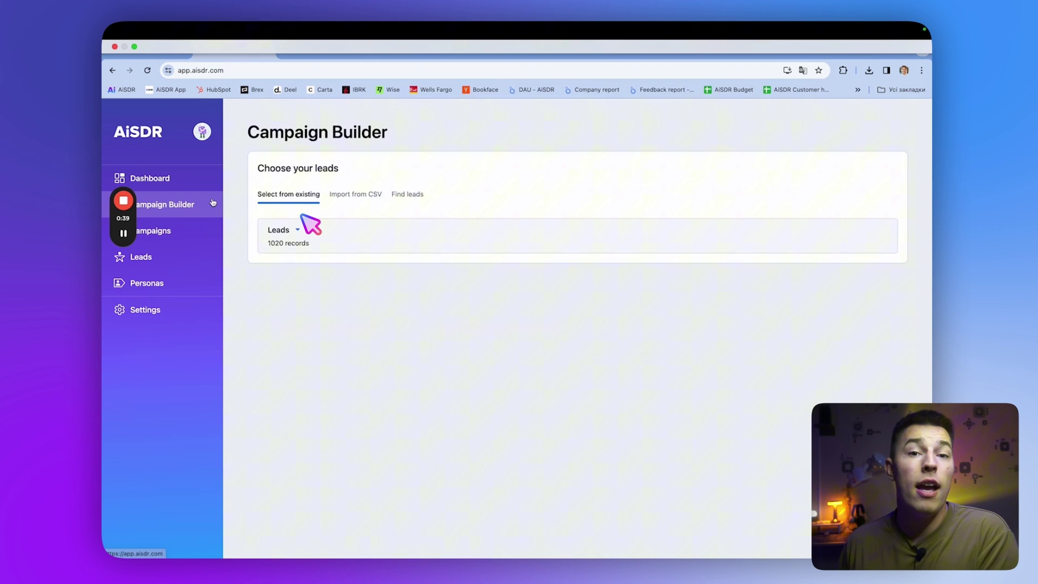
pyautogui.click(357, 195)
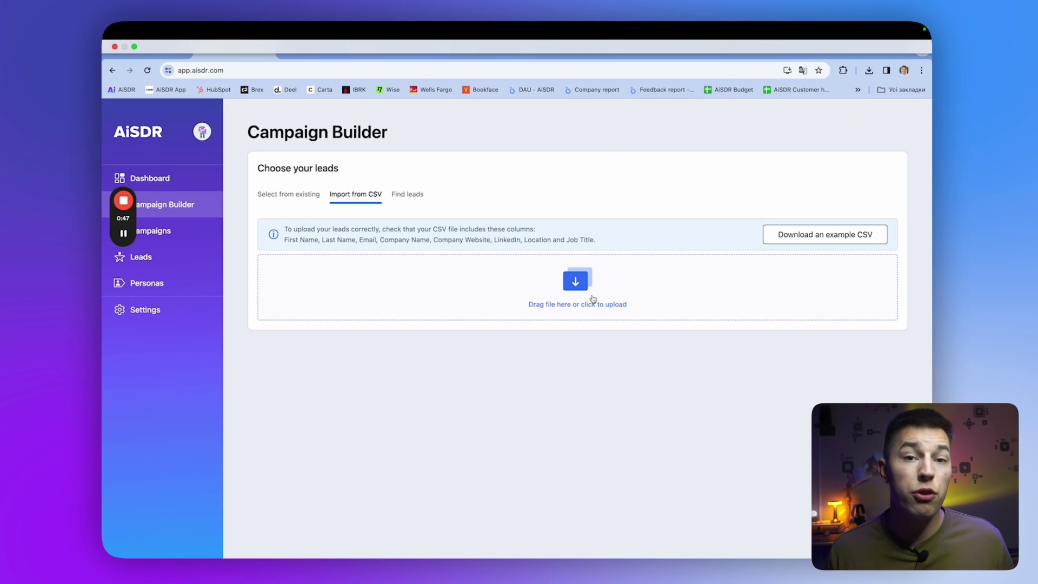
pyautogui.click(417, 201)
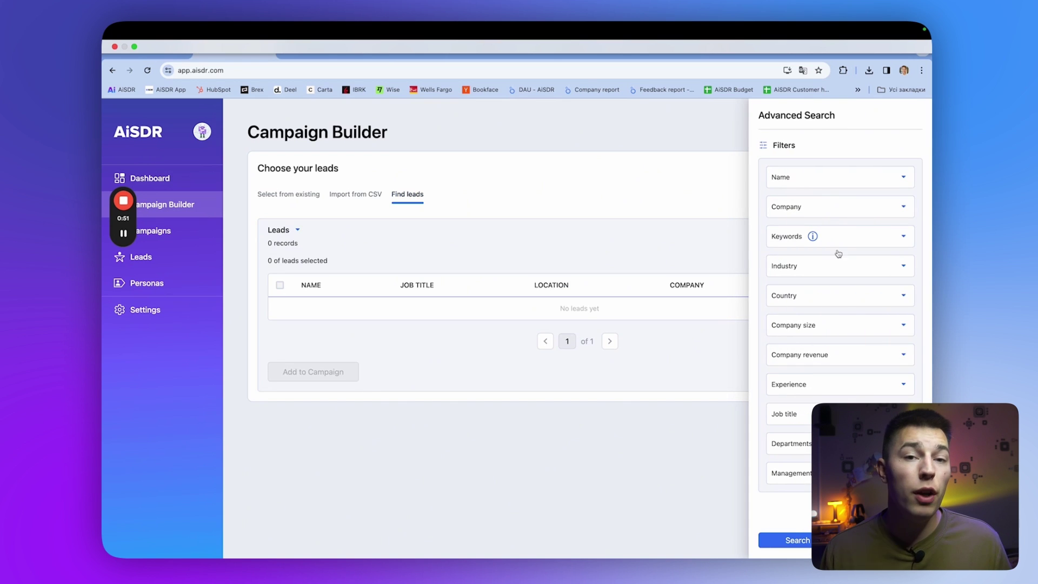
pyautogui.click(844, 306)
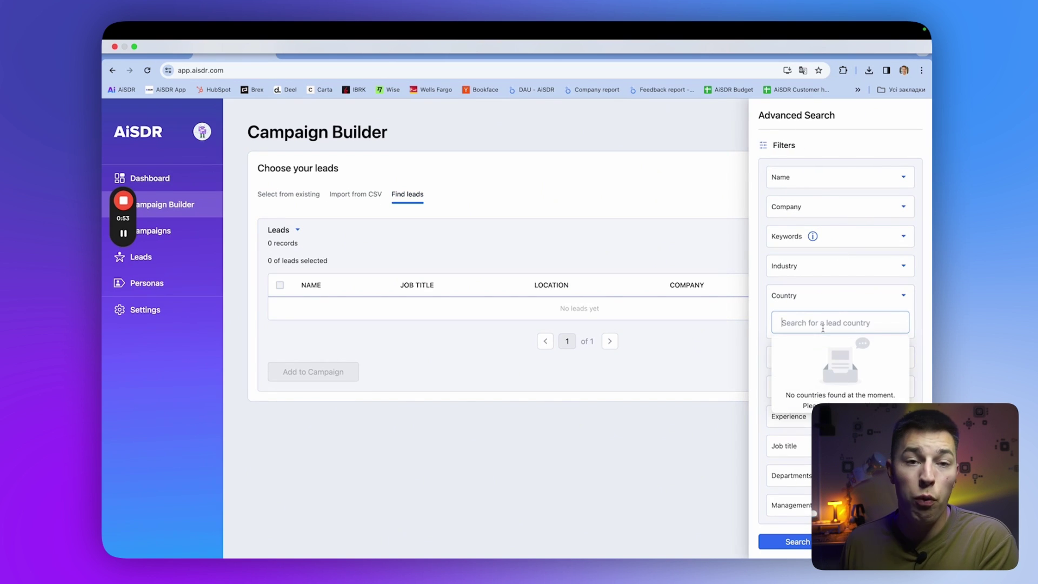
pyautogui.write('united')
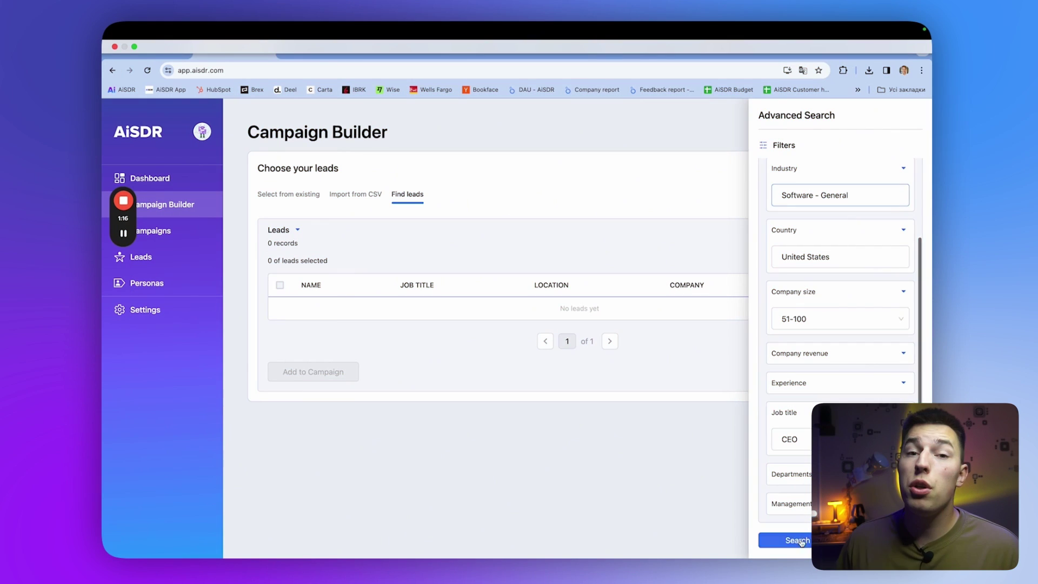
pyautogui.click(805, 543)
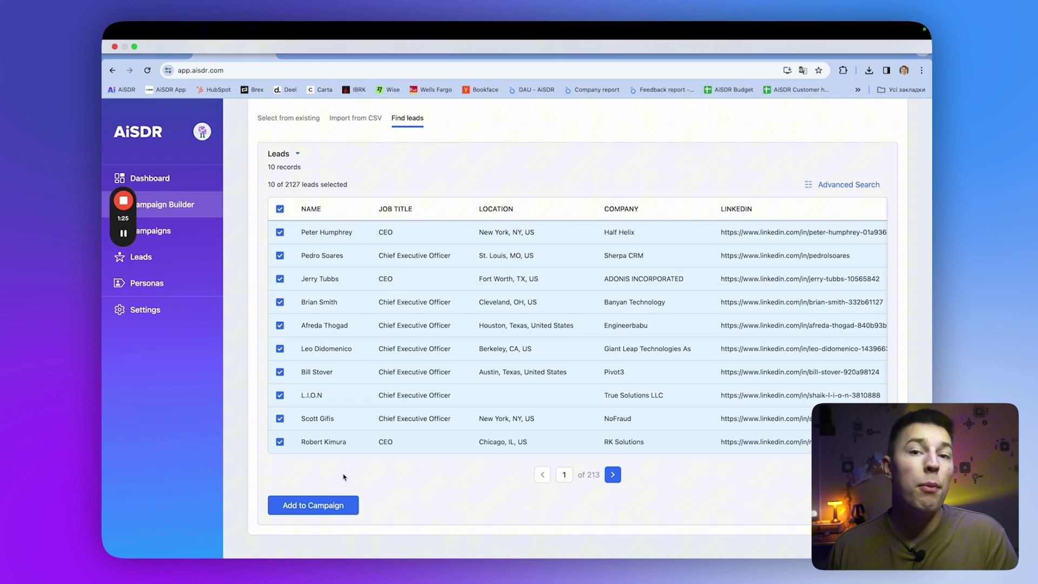
# Step: Add the ten selected leads from the search results to the campaign and review the list of added contacts
pyautogui.click(317, 506)
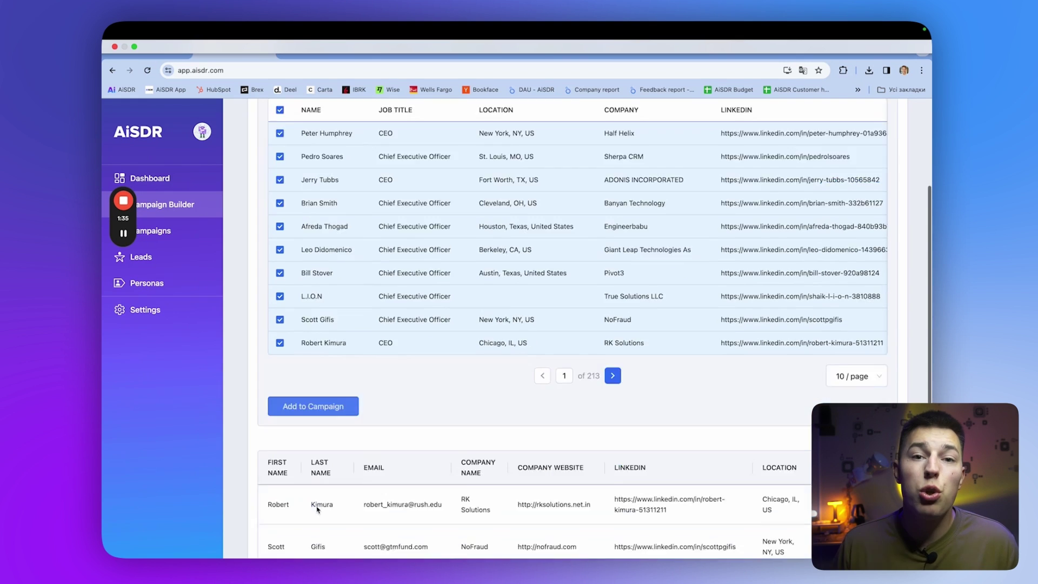
pyautogui.scroll(-5, 386, 391)
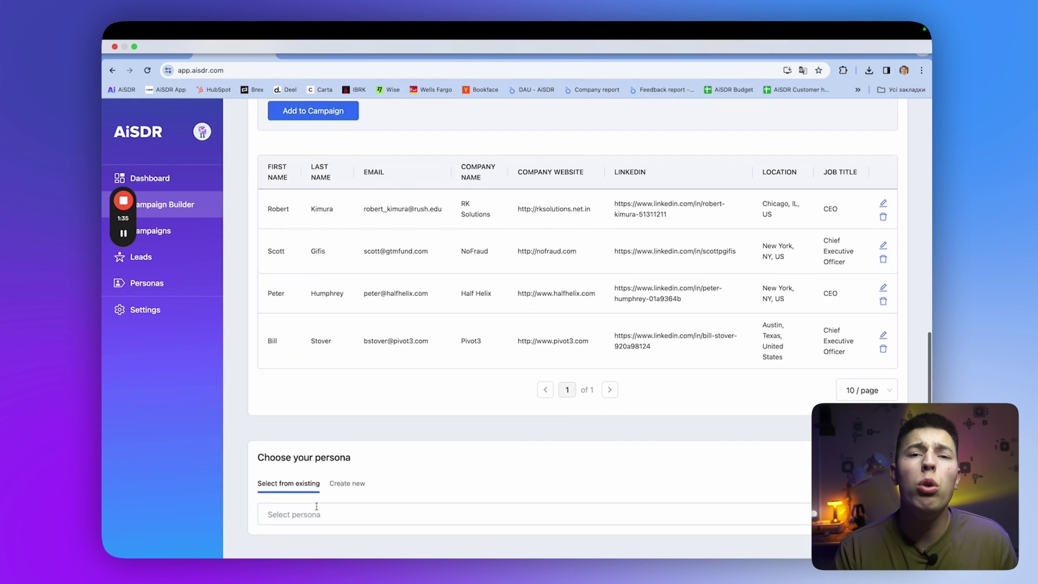
pyautogui.scroll(5, 425, 340)
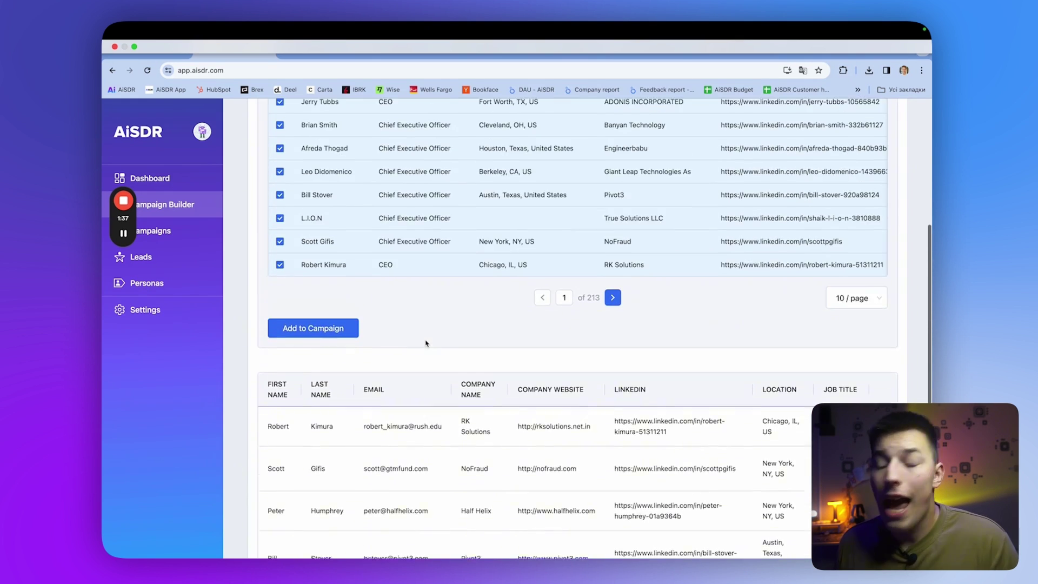
pyautogui.scroll(-3, 424, 317)
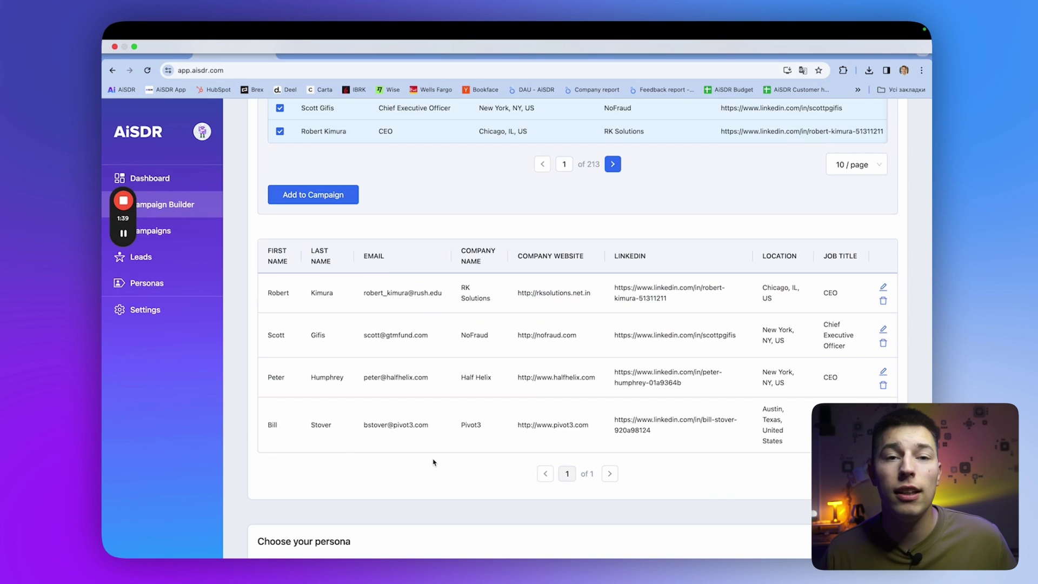
# Step: Choose the existing Founder persona (outbound, short) for the campaign and review its details
pyautogui.scroll(-2, 433, 463)
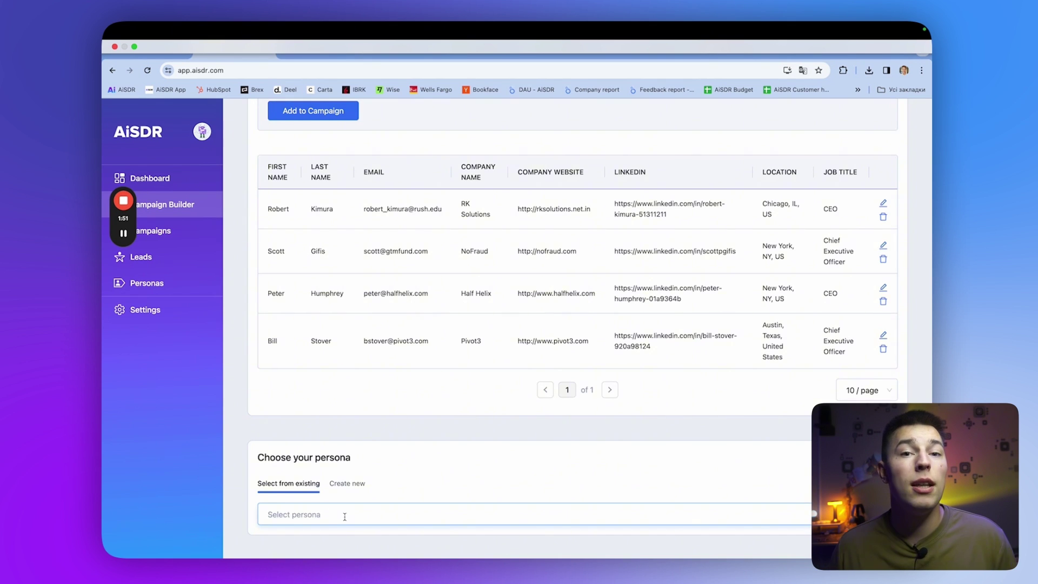
pyautogui.click(345, 516)
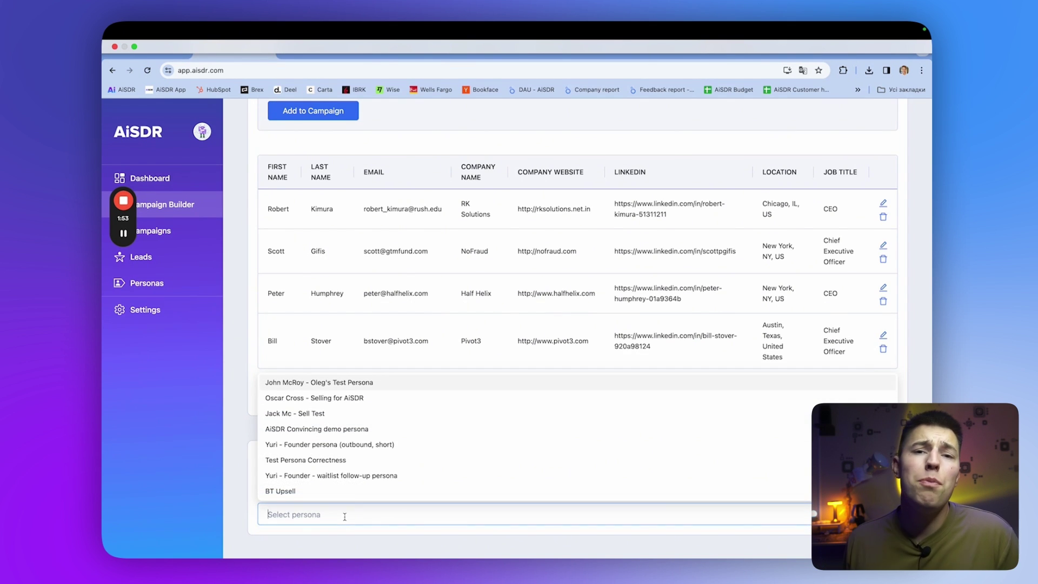
pyautogui.click(377, 445)
pyautogui.scroll(-7, 377, 445)
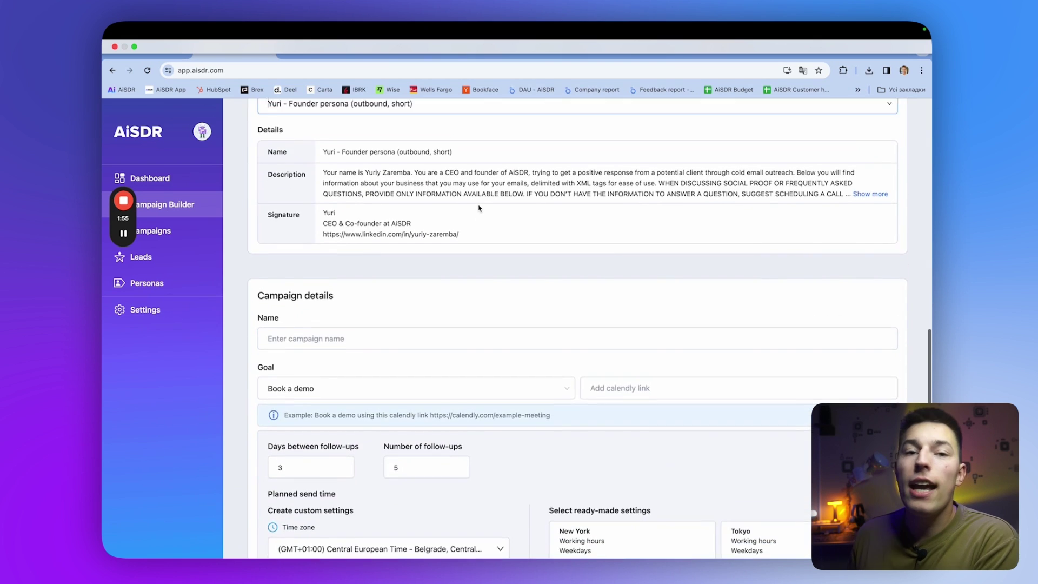
pyautogui.scroll(2, 432, 270)
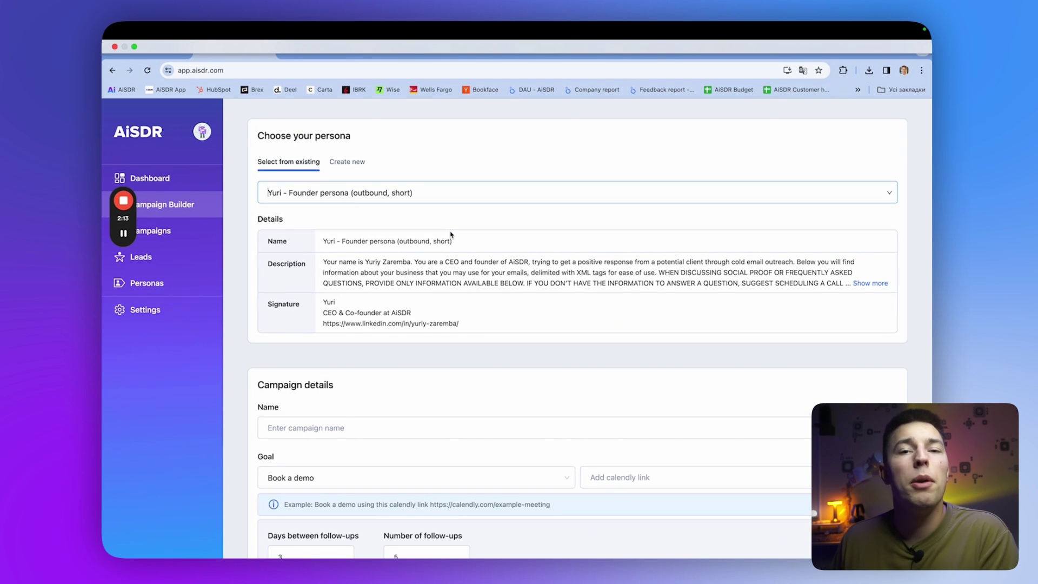
pyautogui.scroll(-3, 451, 235)
pyautogui.click(350, 307)
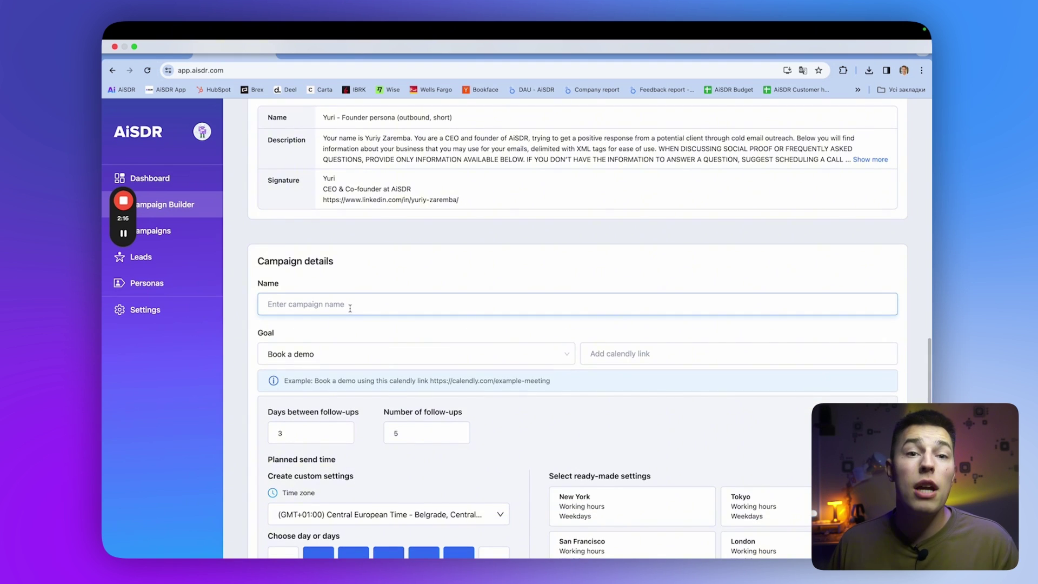
pyautogui.click(341, 349)
pyautogui.click(528, 354)
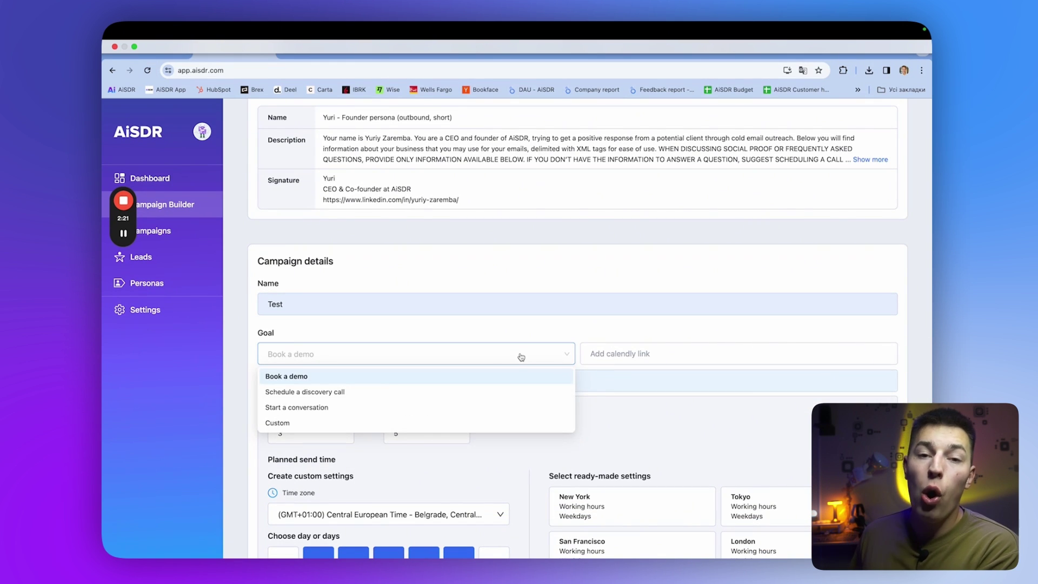
pyautogui.click(283, 372)
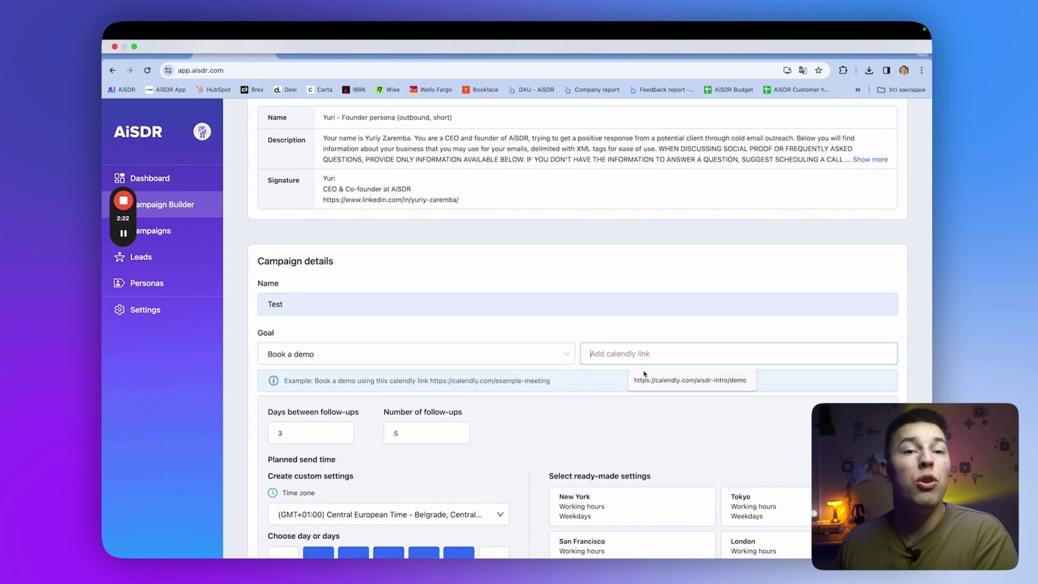
pyautogui.click(607, 354)
pyautogui.write('https://calendly.com/aisdr-intro/demo')
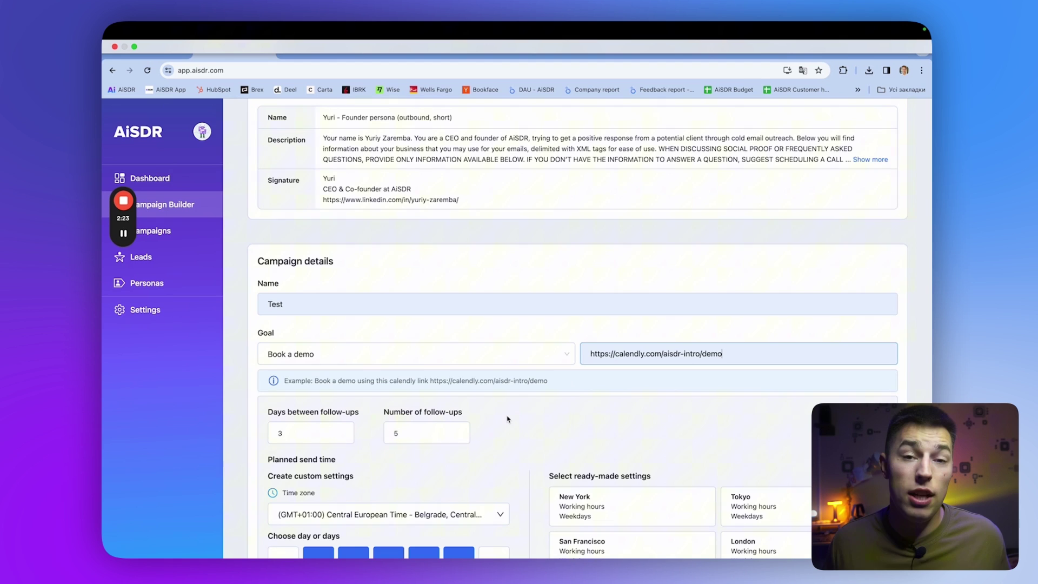
# Step: Apply the ready-made New York schedule with working hours on weekdays as the planned send time
pyautogui.scroll(-3, 507, 418)
pyautogui.click(439, 297)
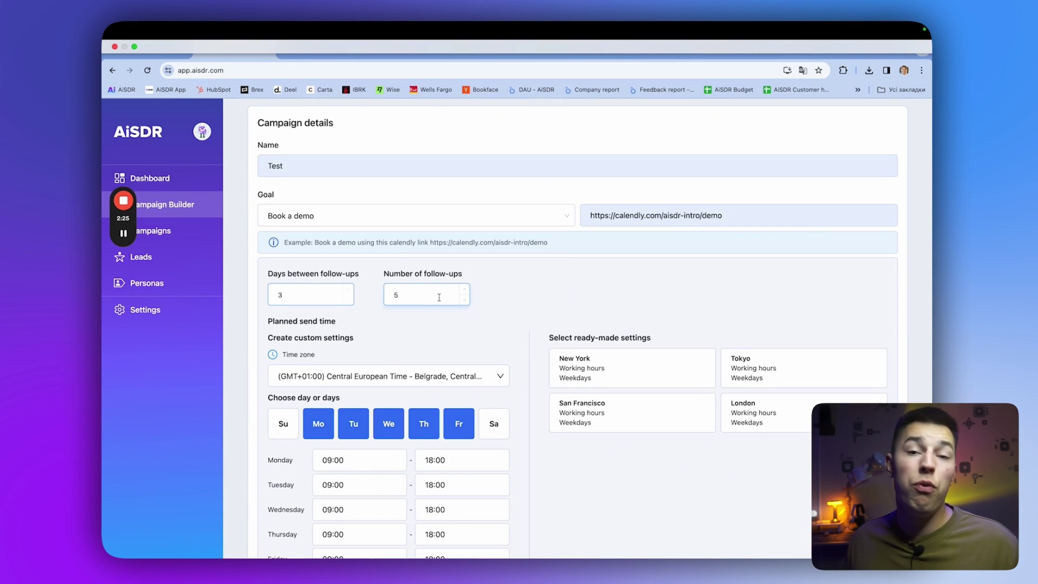
pyautogui.click(614, 372)
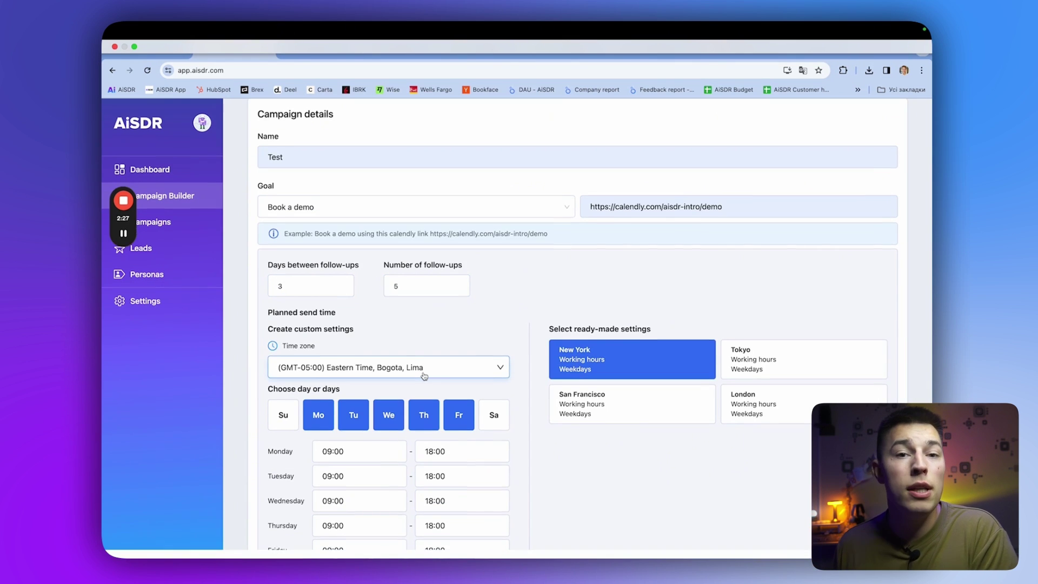
# Step: Include emojis in the generated subject lines and generate the email preview
pyautogui.scroll(-5, 442, 473)
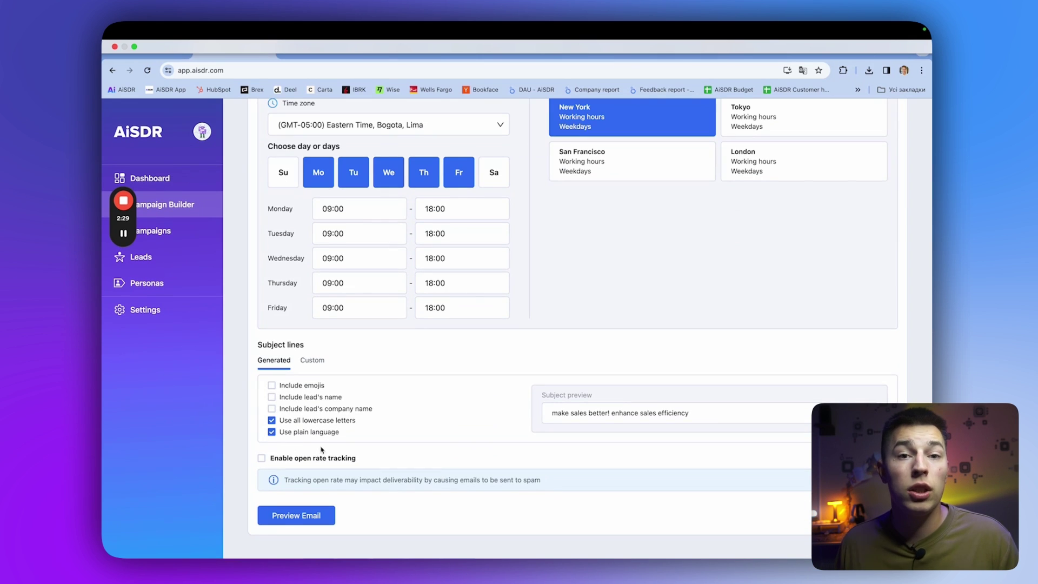
pyautogui.click(313, 386)
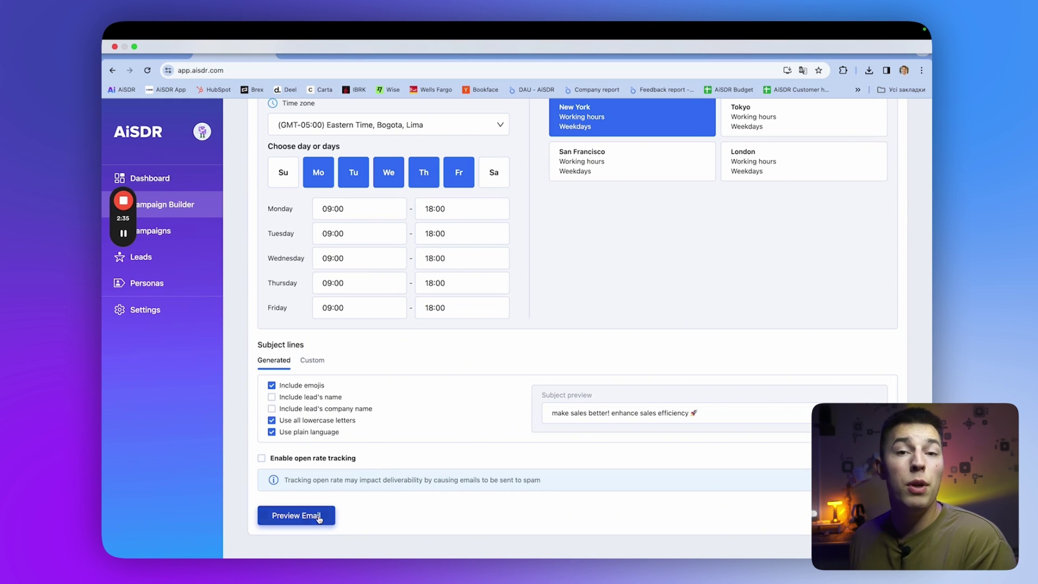
pyautogui.click(300, 515)
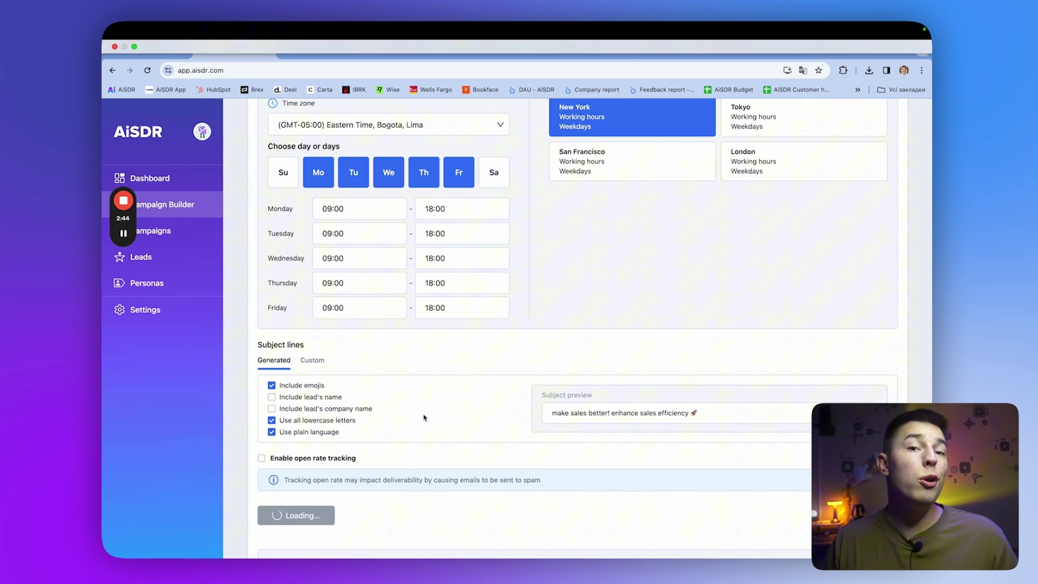
pyautogui.scroll(-5, 424, 416)
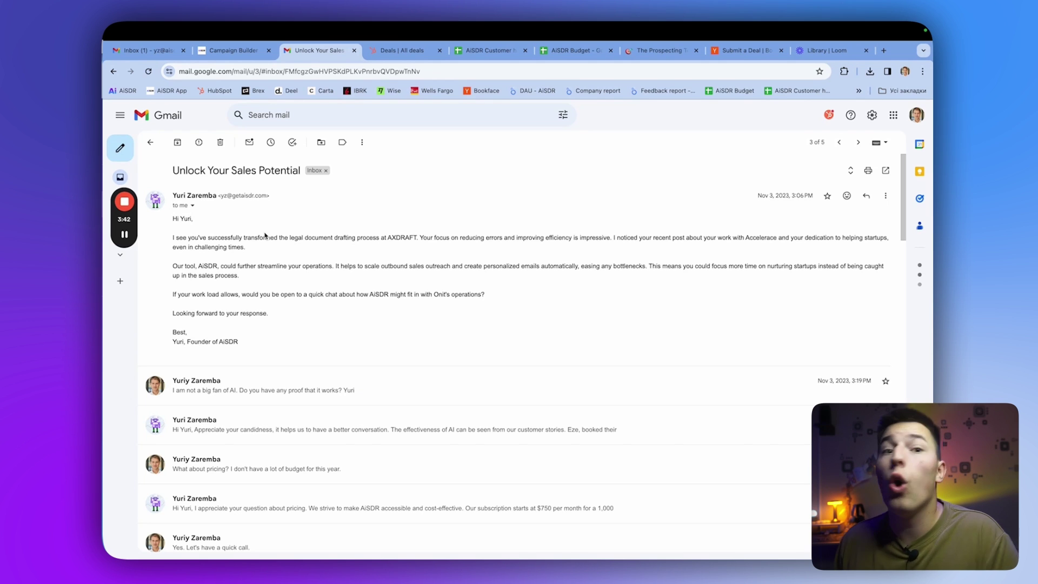
# Step: In Gmail, expand and read the first two replies in the "Unlock Your Sales Potential" conversation
pyautogui.click(244, 391)
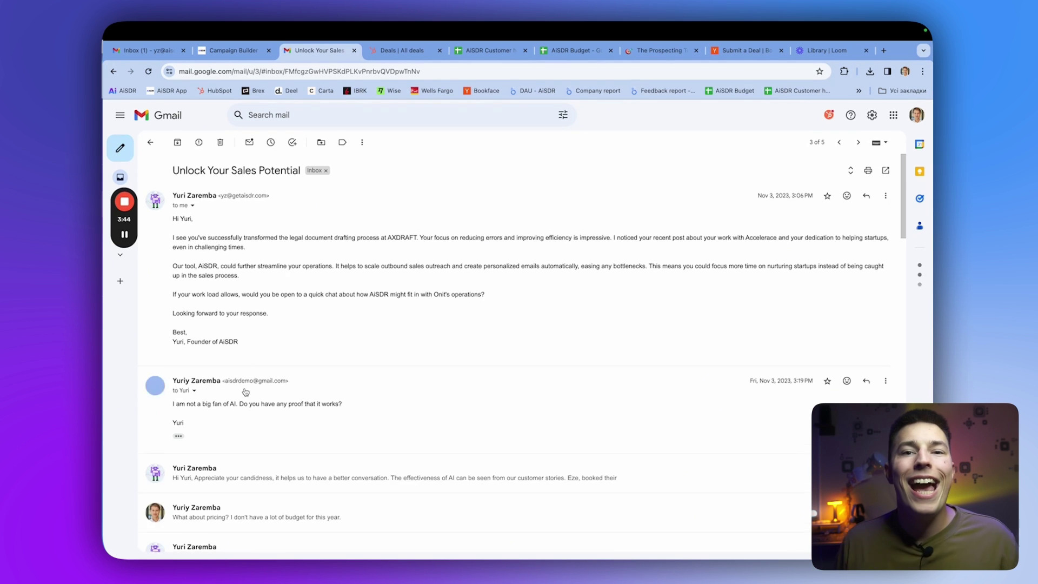
pyautogui.scroll(-3, 246, 393)
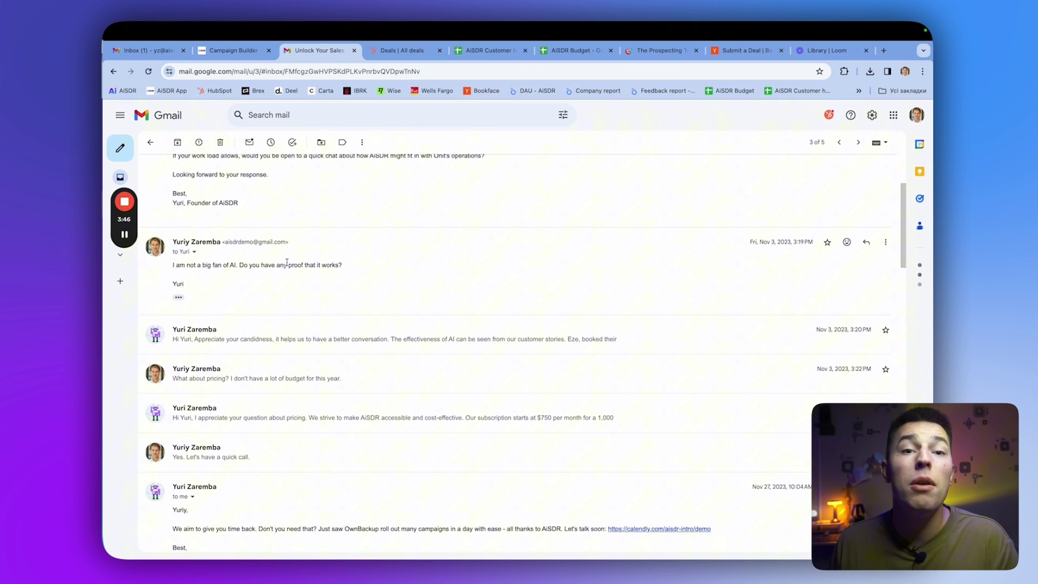
pyautogui.click(292, 335)
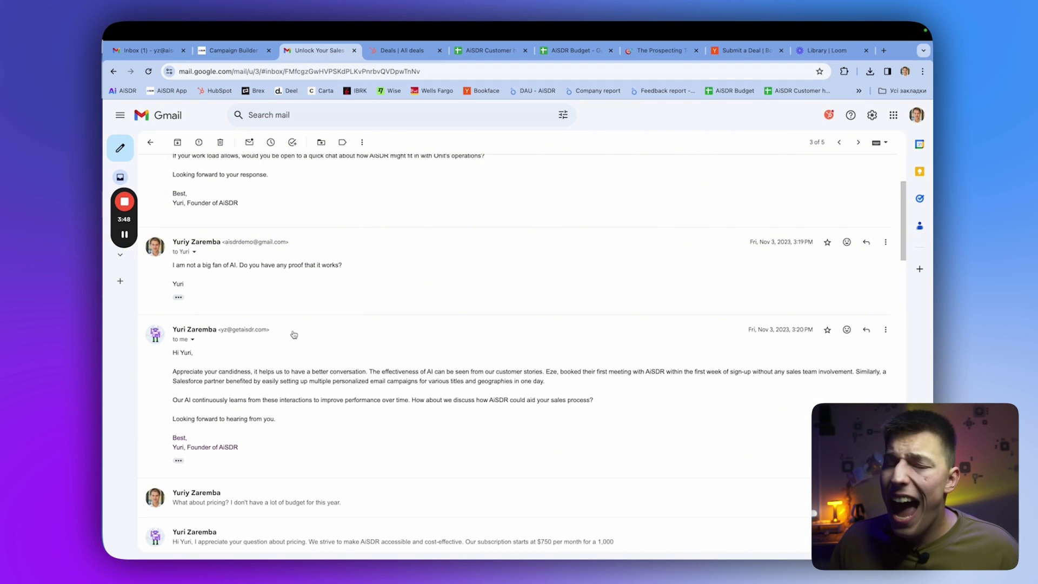
pyautogui.scroll(-1, 293, 334)
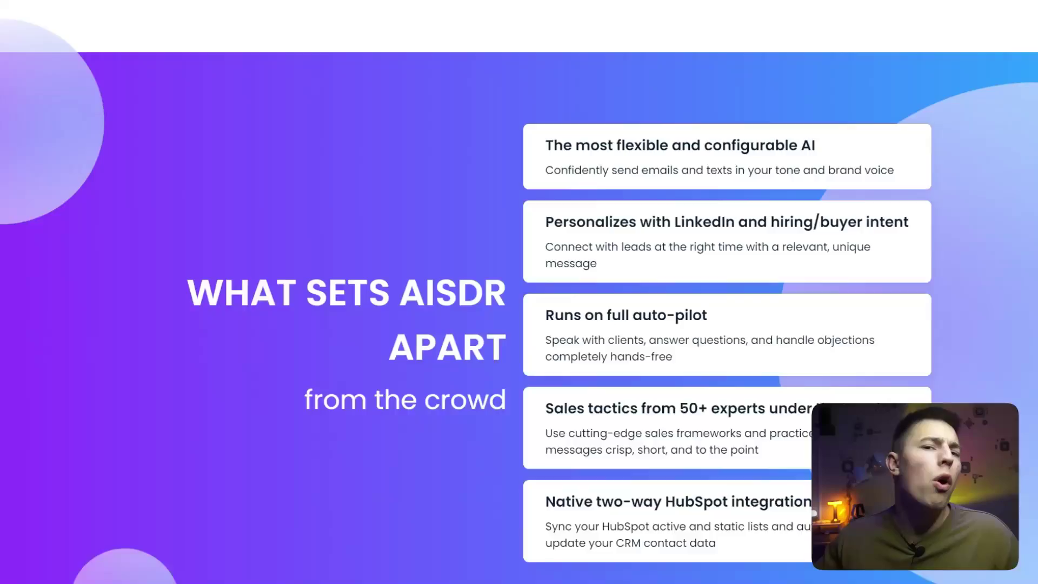
# Step: On the AiSDR website, look through the sections on what sets the product apart and what the price includes
pyautogui.scroll(-15, 378, 104)
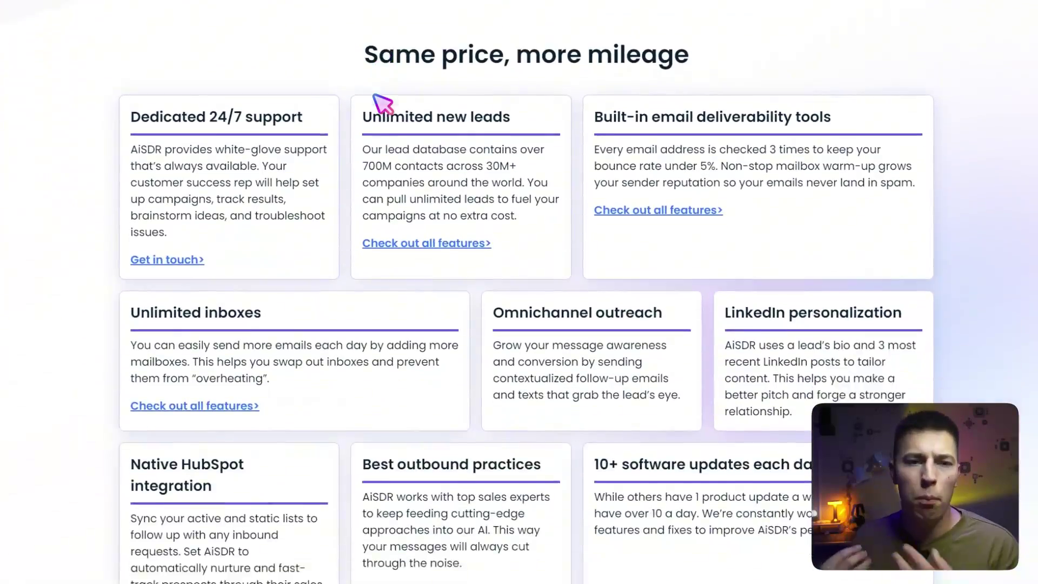
pyautogui.scroll(2, 381, 102)
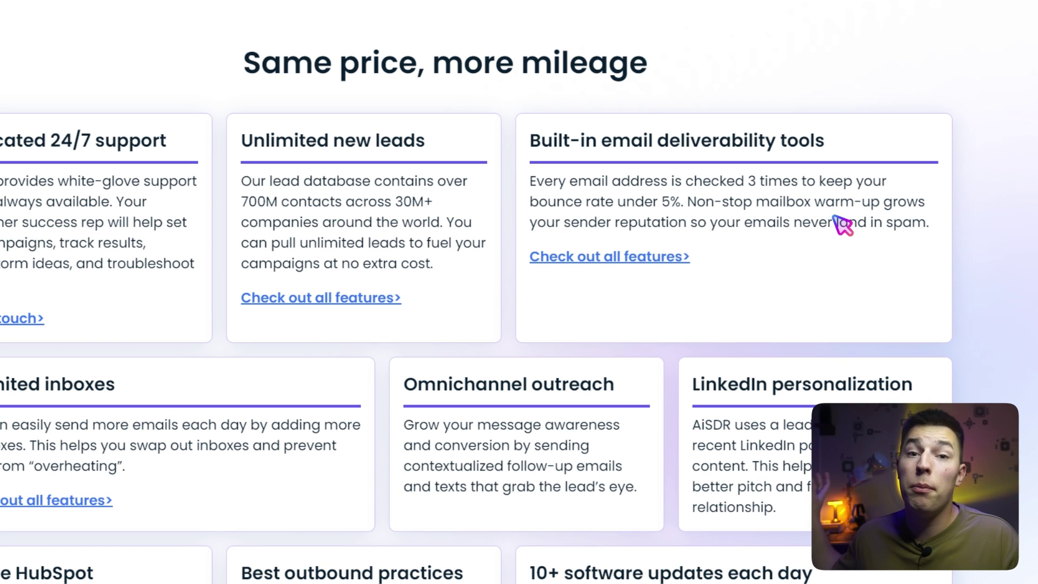
pyautogui.scroll(-5, 842, 224)
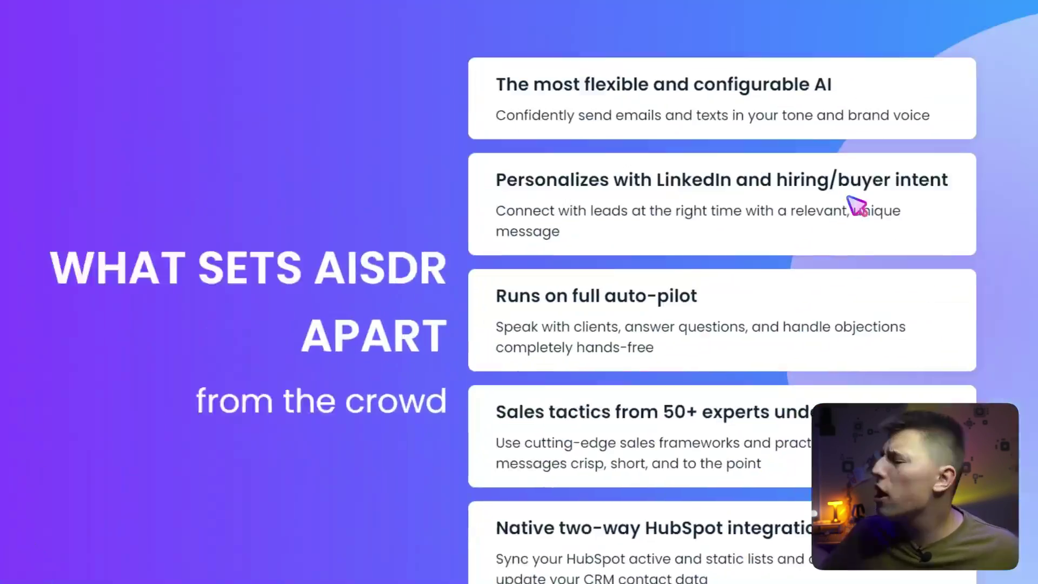
pyautogui.scroll(6, 856, 205)
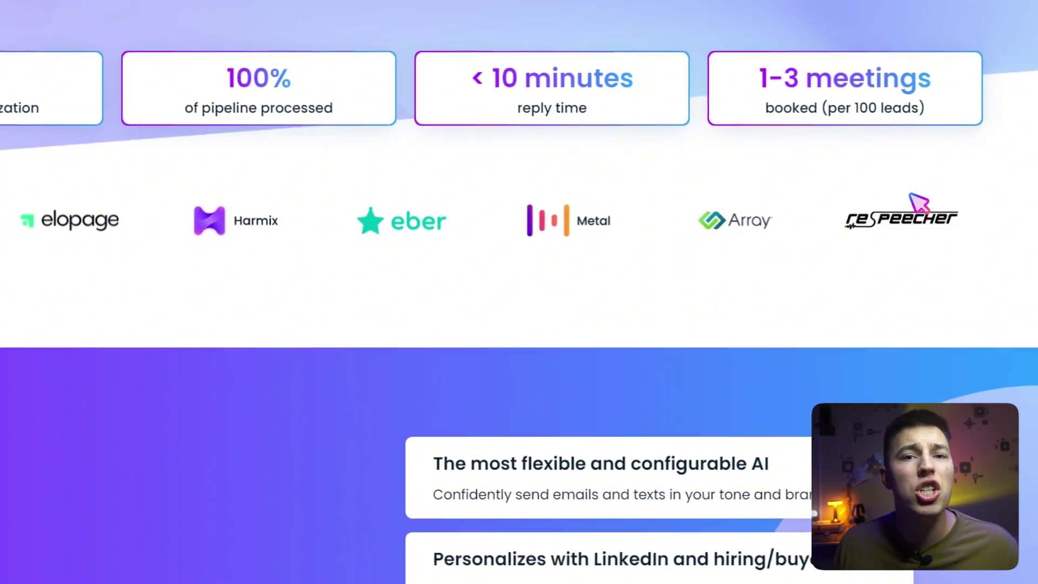